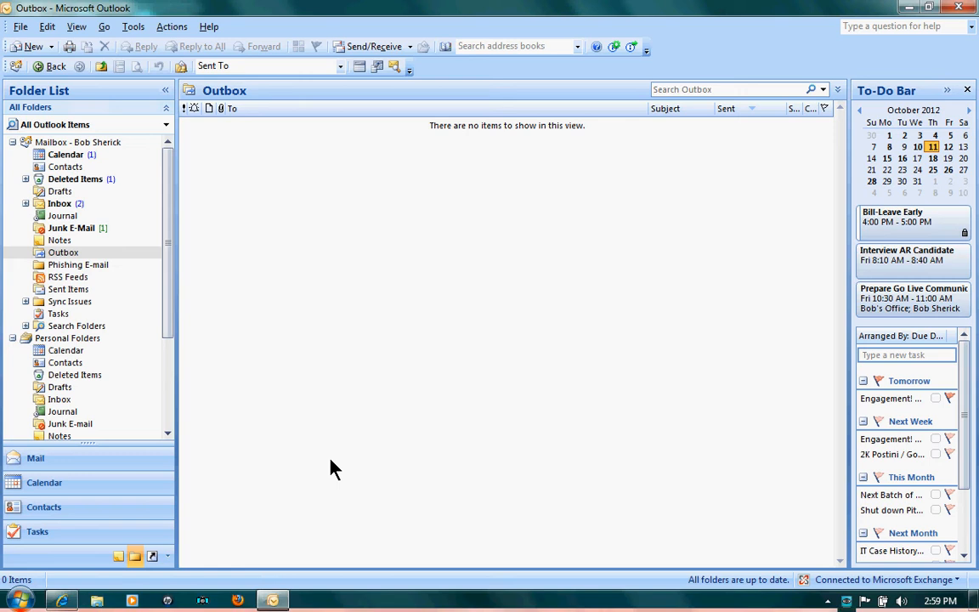
Show the full folder tree in the Navigation Pane beside the empty Outbox.
click(142, 559)
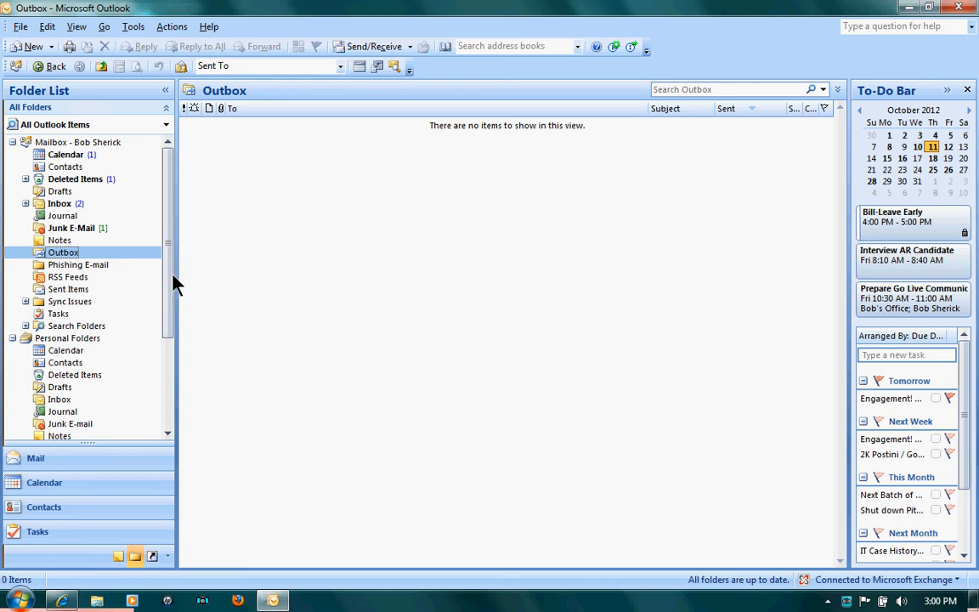
Expand Public Folders > All Public Folders > Conference Rooms and open the State Street Mini calendar at October 2012.
scroll(161, 360, down, 4)
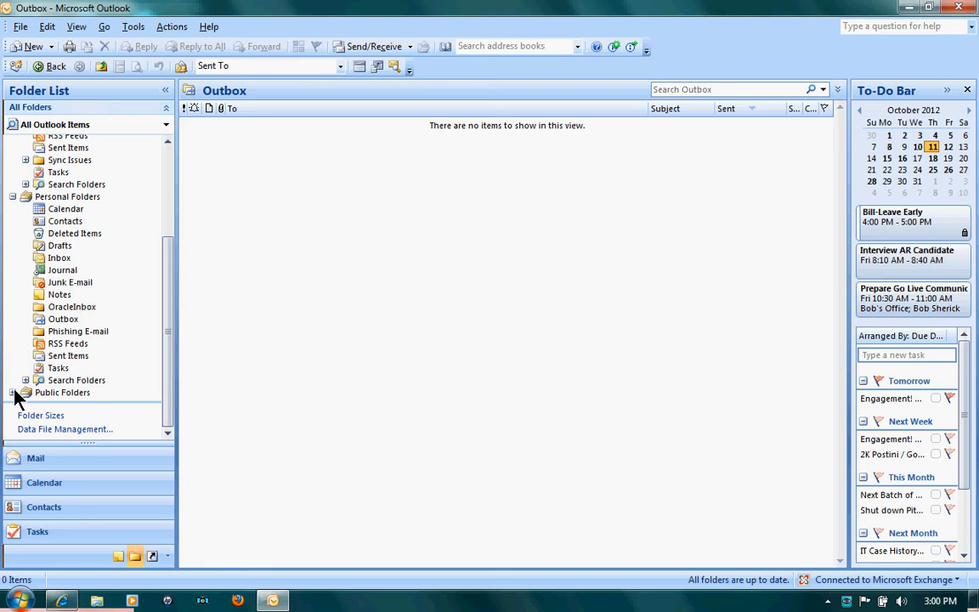
click(13, 392)
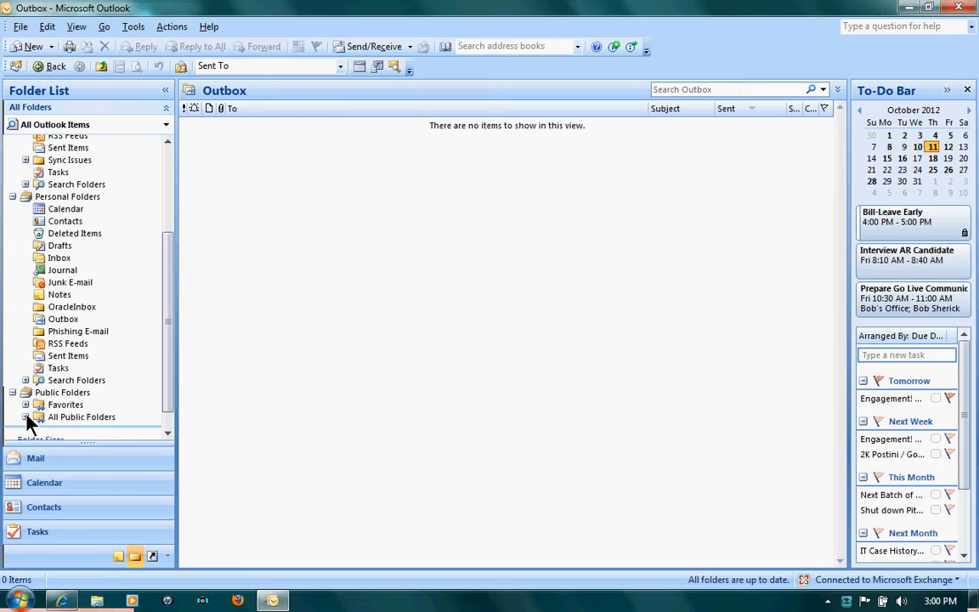
click(25, 416)
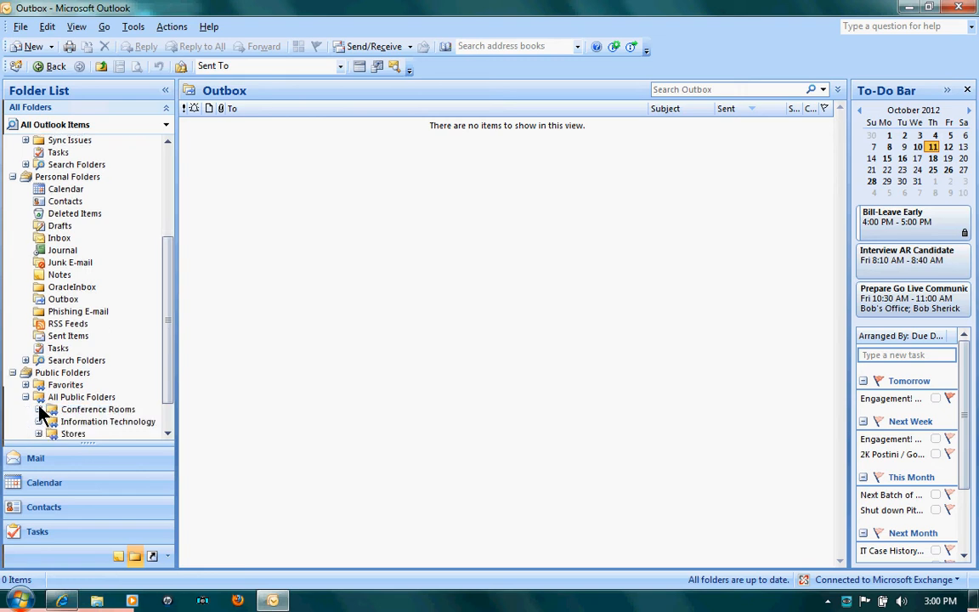
click(40, 411)
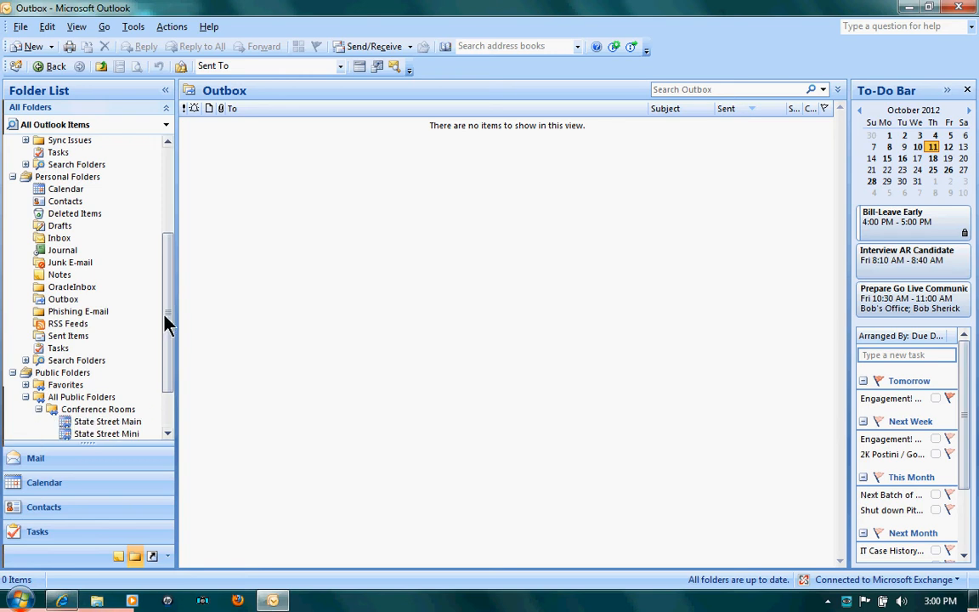
scroll(170, 365, down, 2)
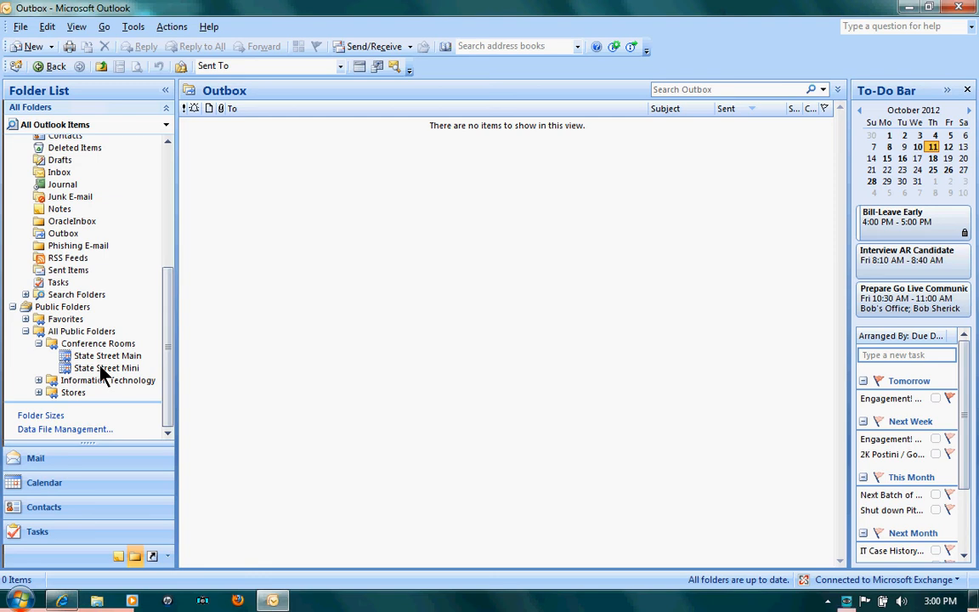
key(Down)
key(Down)
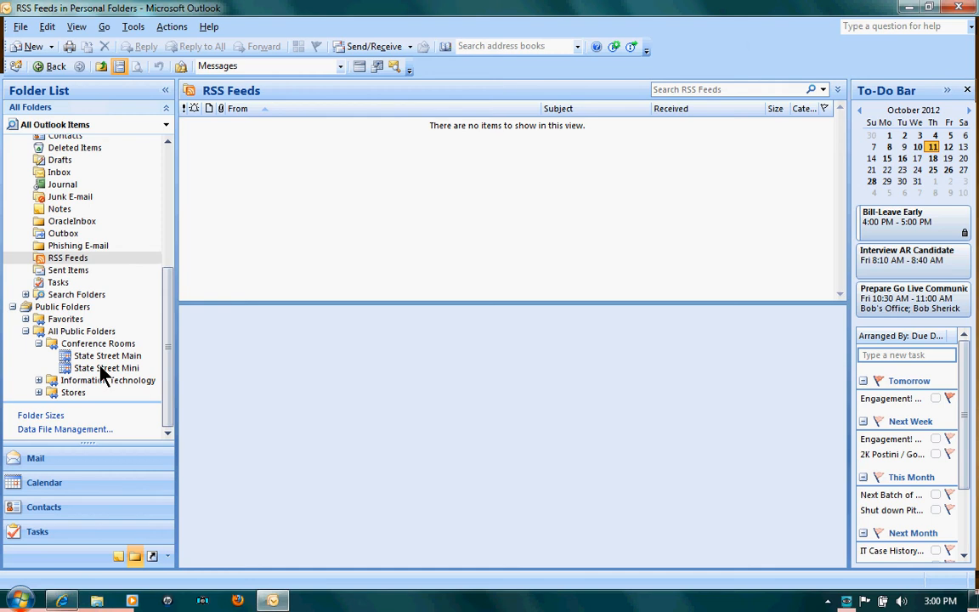
click(100, 370)
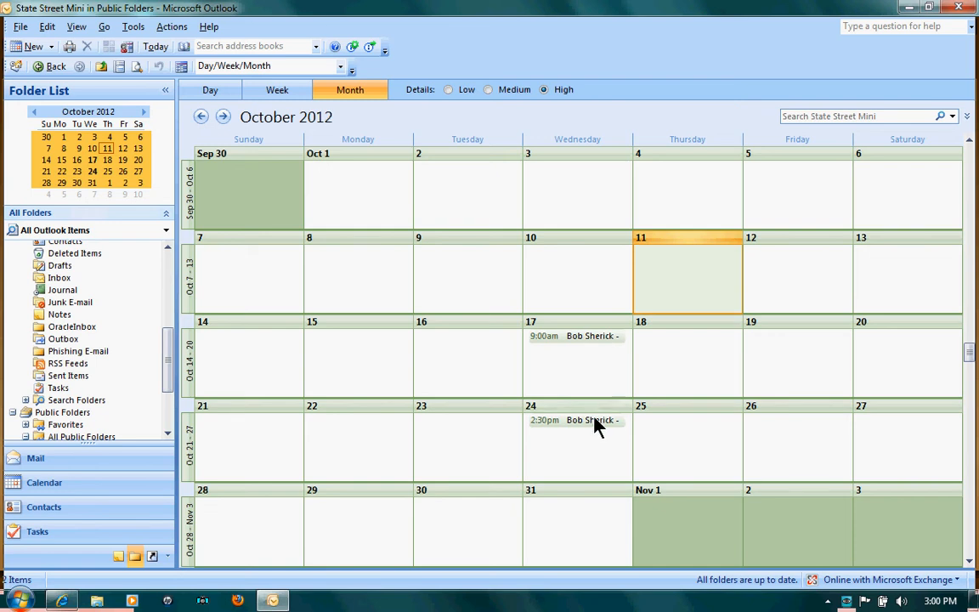
mouse_move(597, 425)
click(355, 367)
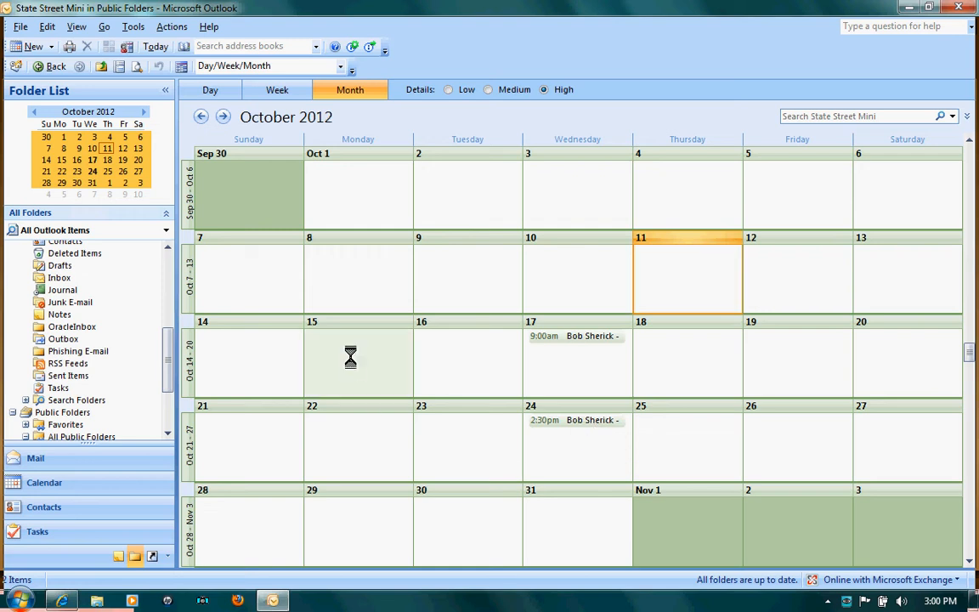
Start a new appointment on 15 October with the attendee's IT Review subject and location State Street.
double_click(355, 366)
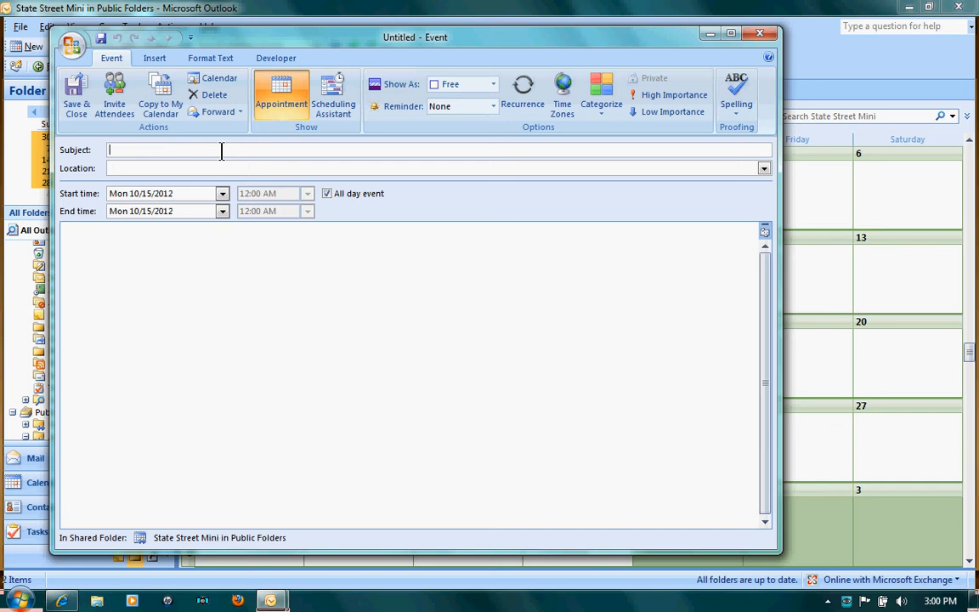
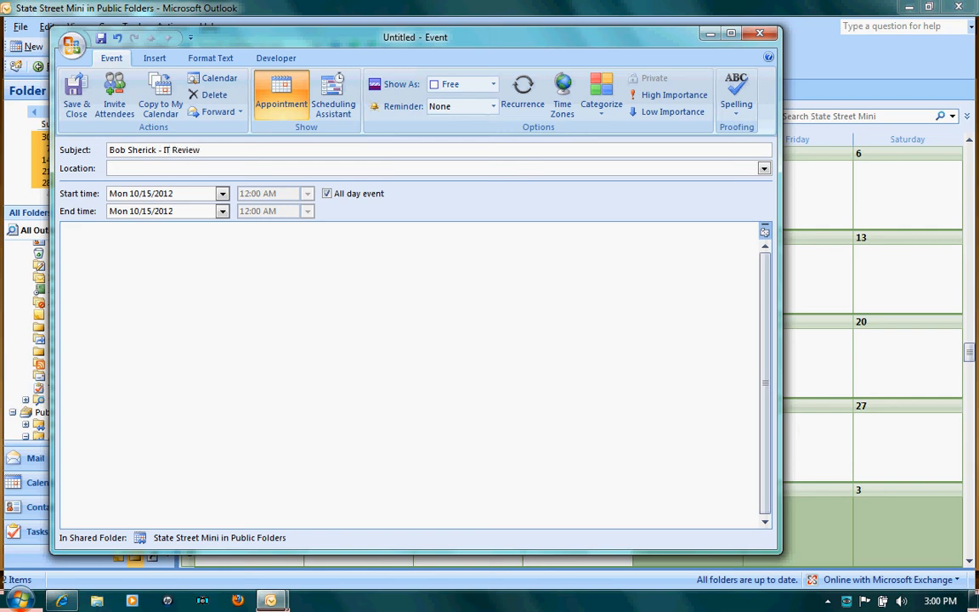
key(Tab)
text(S)
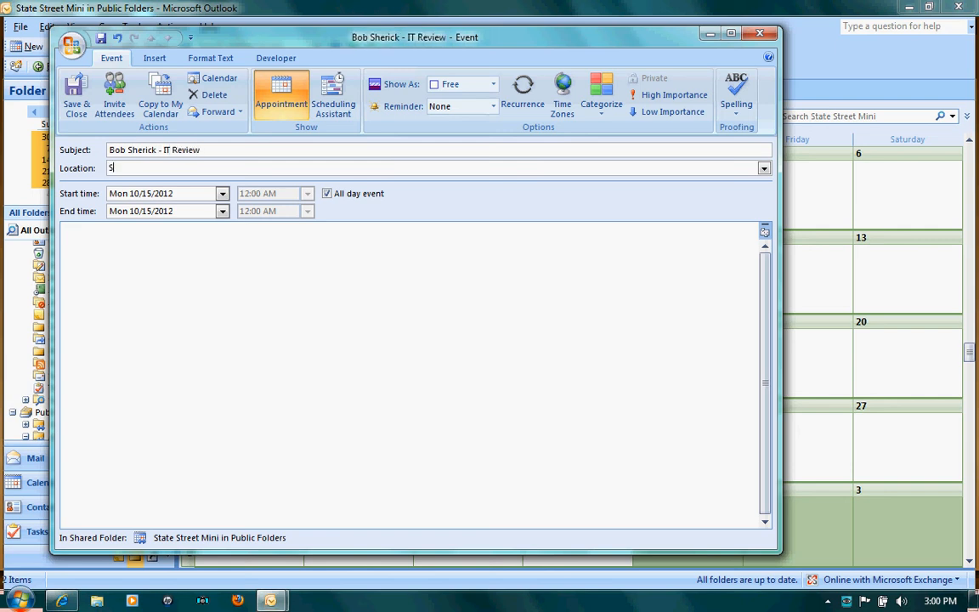
text(tate Street)
Make it a timed appointment from 10:00 AM to 12:00 PM and save it.
click(327, 194)
click(307, 195)
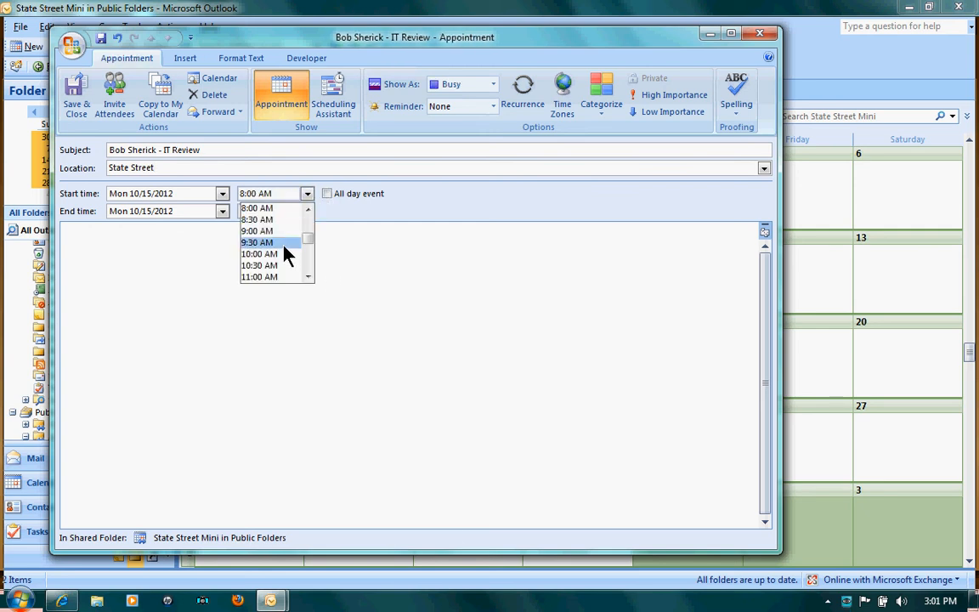
click(284, 254)
click(308, 212)
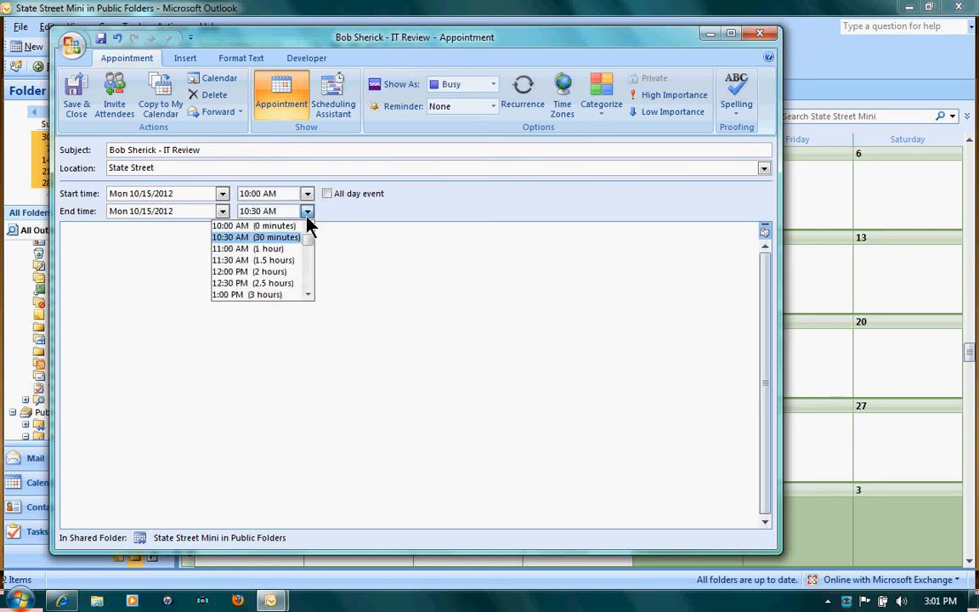
click(272, 273)
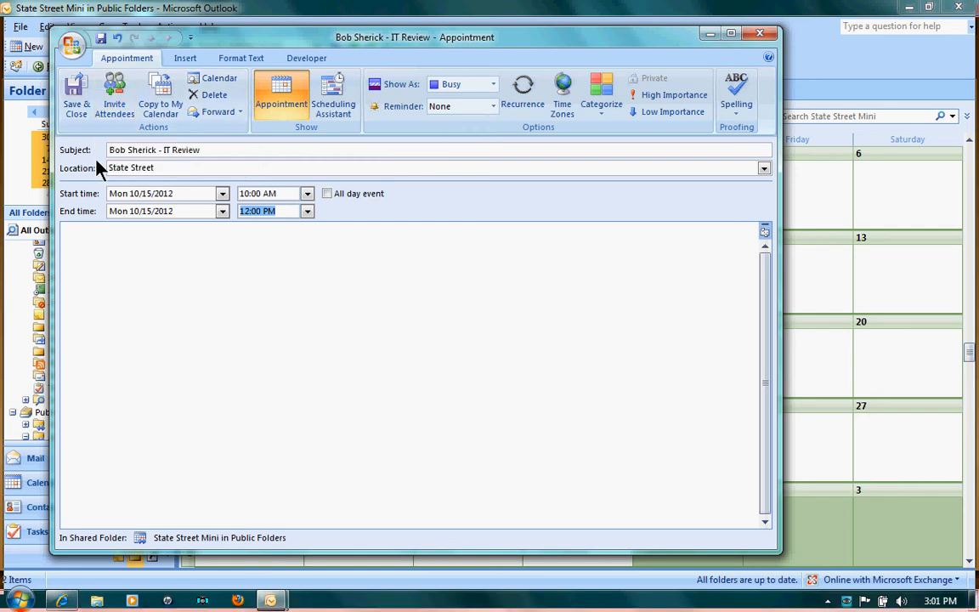
click(70, 108)
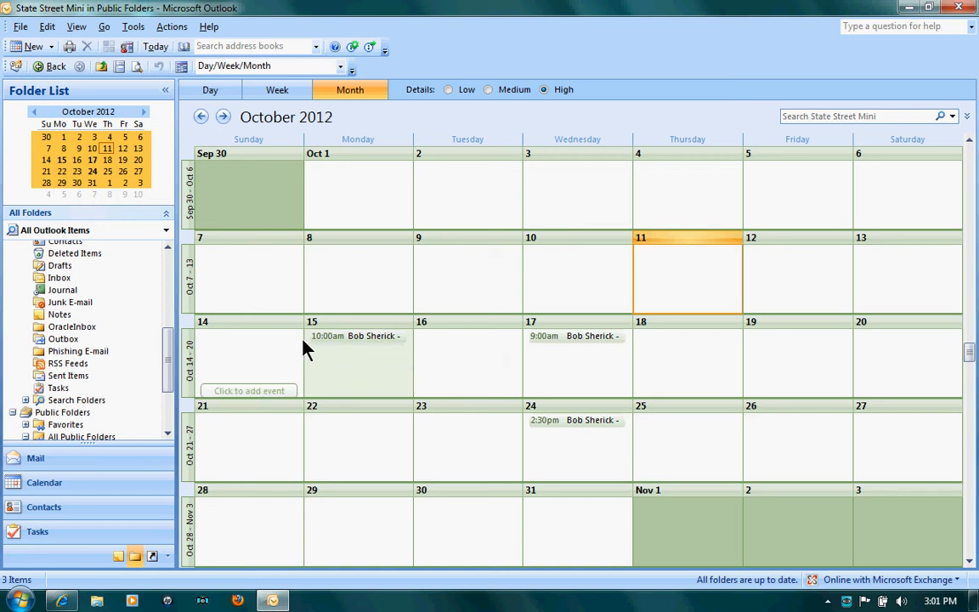
From the intranet page, open Outlook Web App and its Public Folders > Conference Rooms > State Street Mini calendar.
click(62, 601)
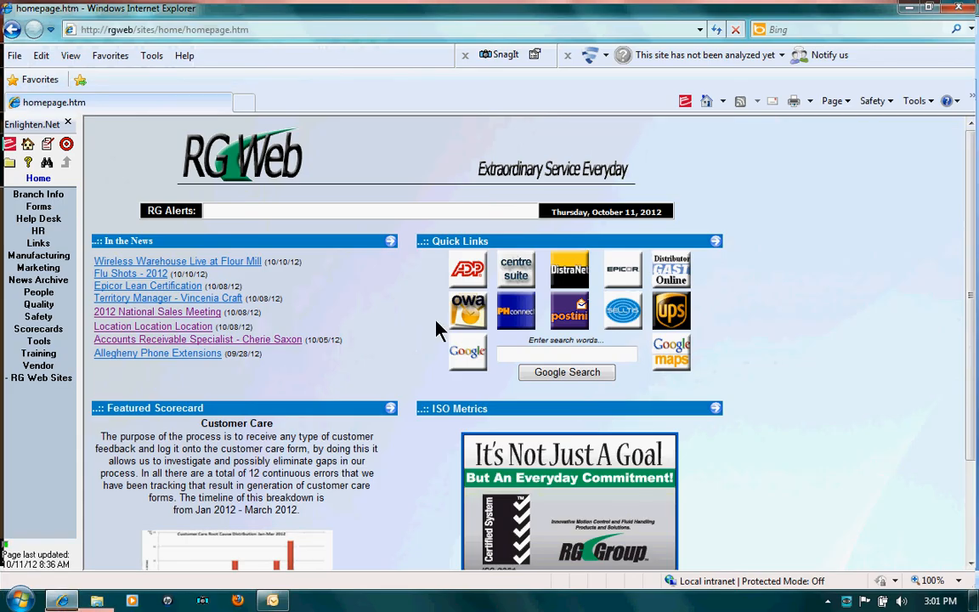
click(459, 325)
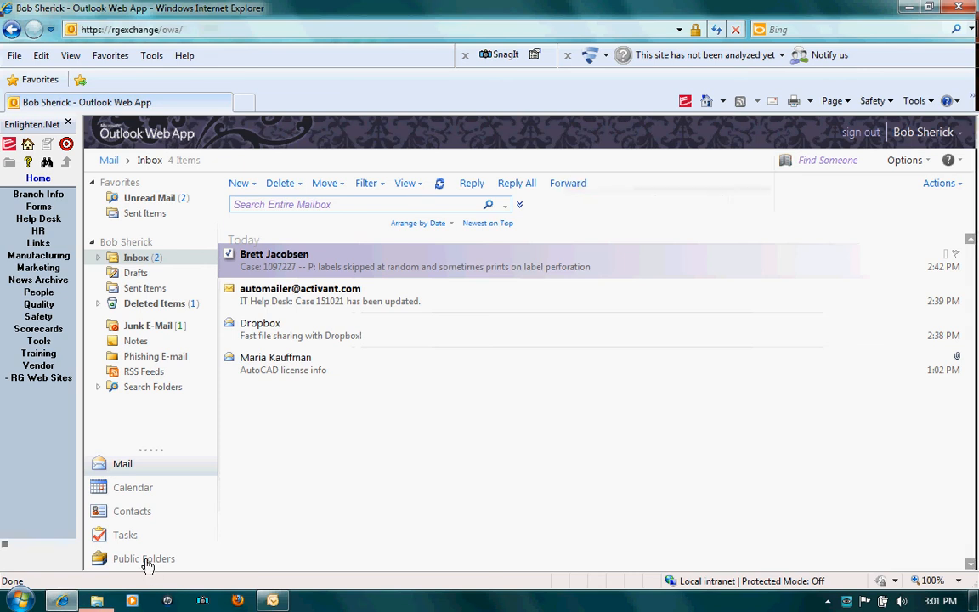
click(145, 560)
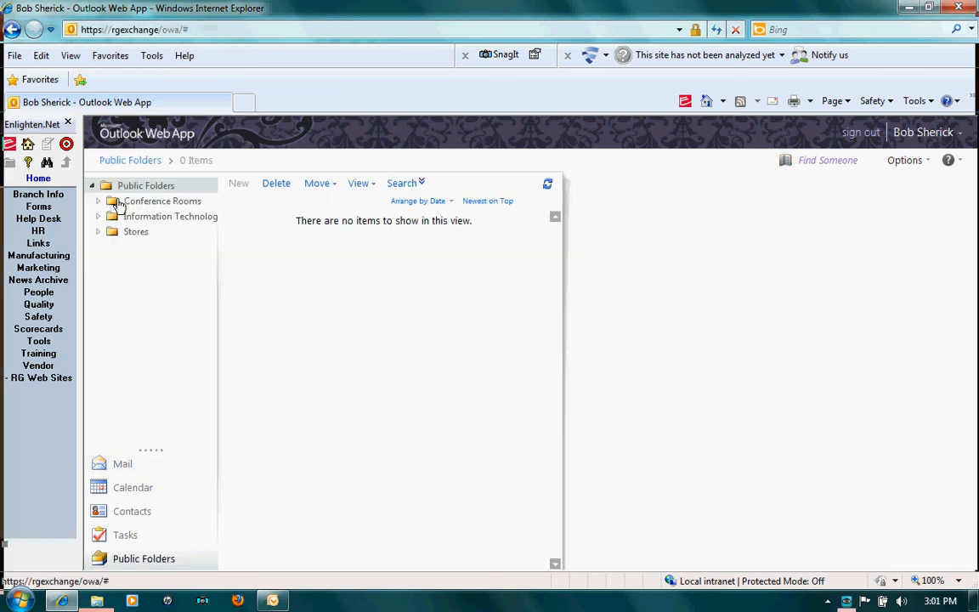
click(118, 204)
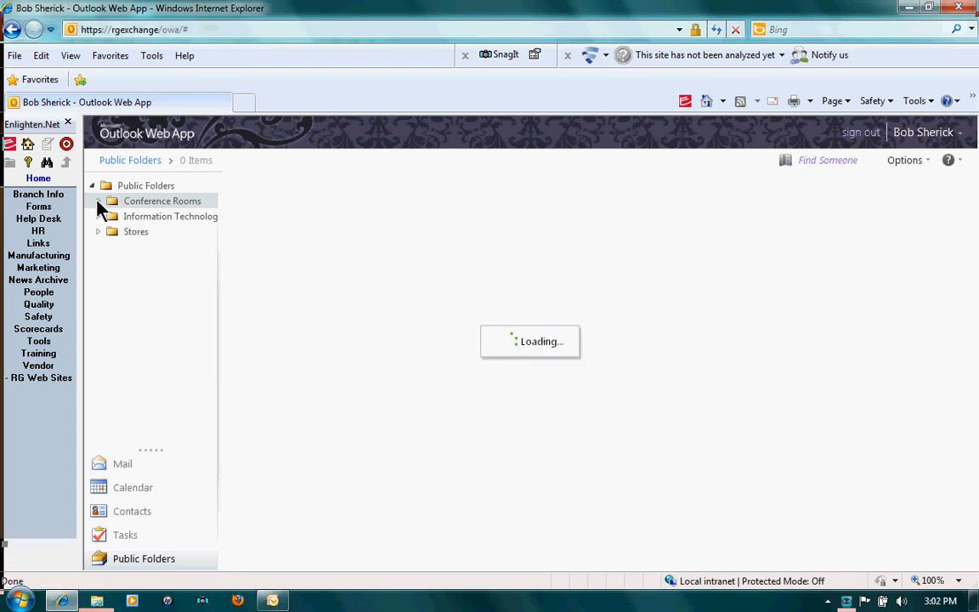
click(97, 201)
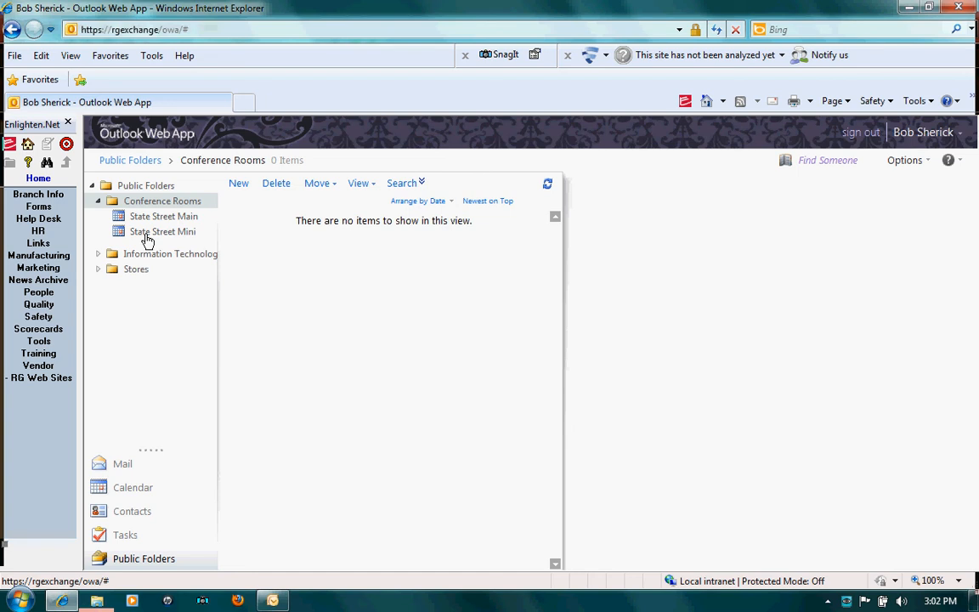
click(147, 238)
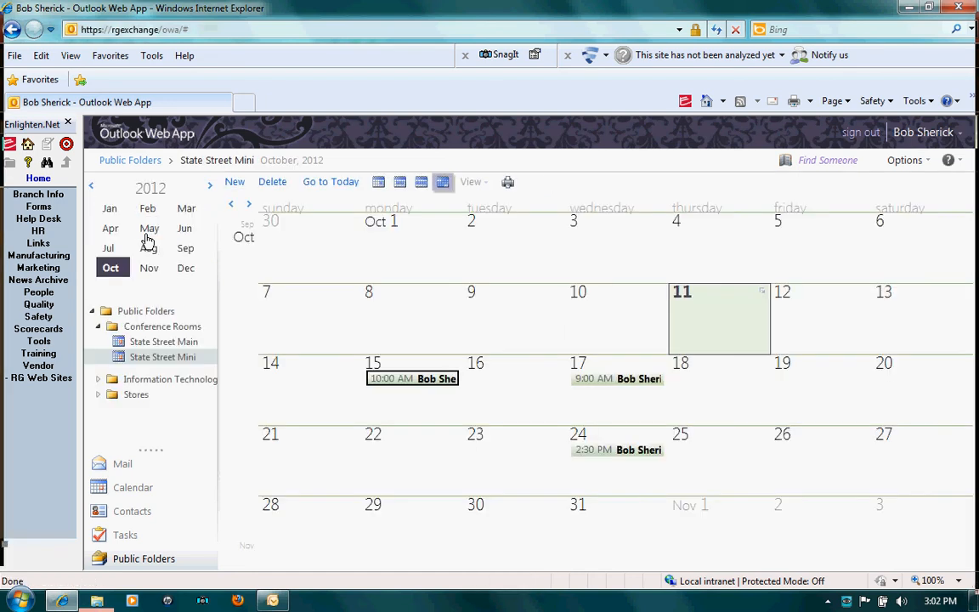
mouse_move(422, 383)
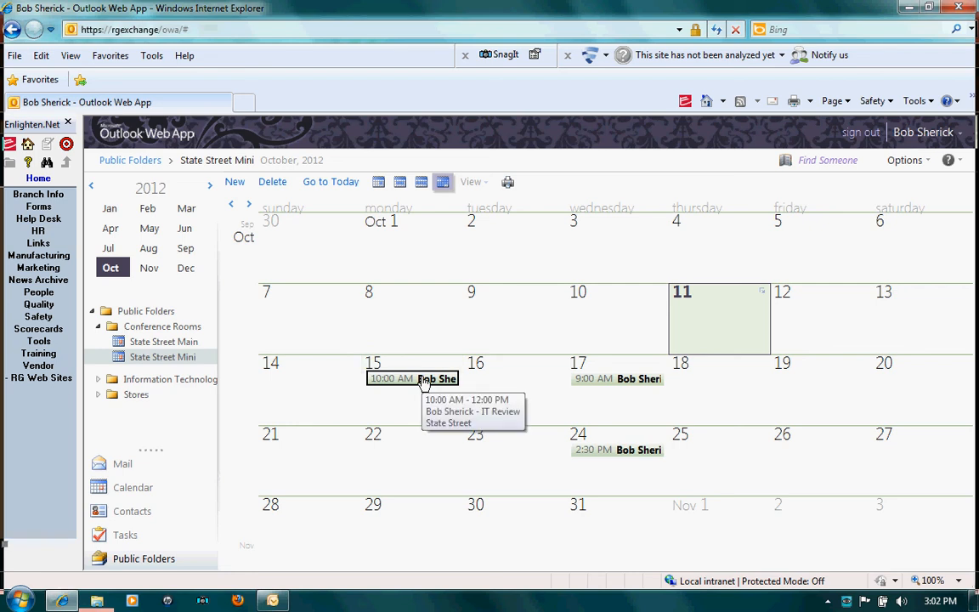
Create a new appointment on October 22 with the attendee's IT Review subject and location State Street.
double_click(409, 472)
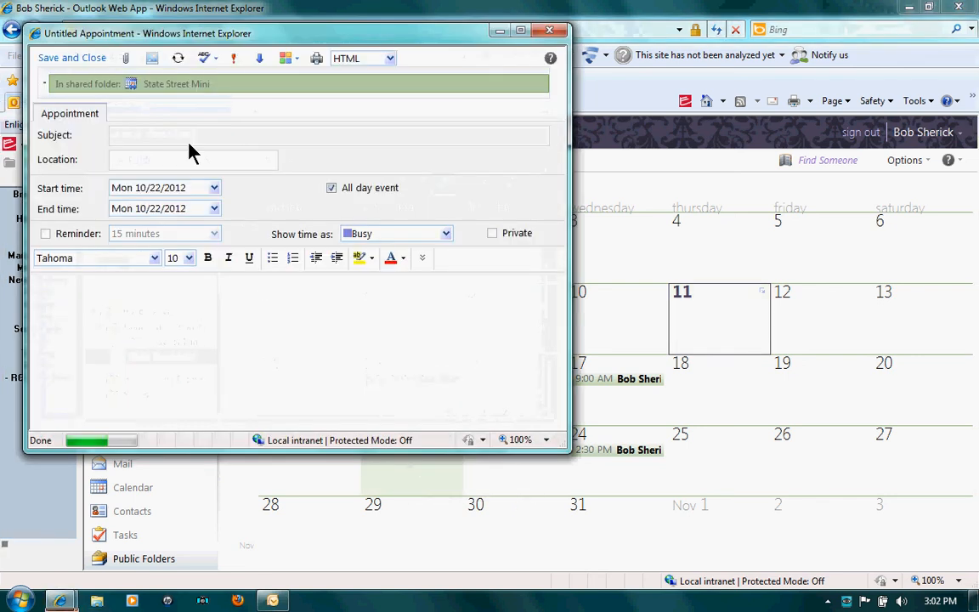
click(189, 135)
text(Sherick)
key(BackSpace)
key(BackSpace)
key(BackSpace)
key(BackSpace)
key(BackSpace)
key(BackSpace)
key(BackSpace)
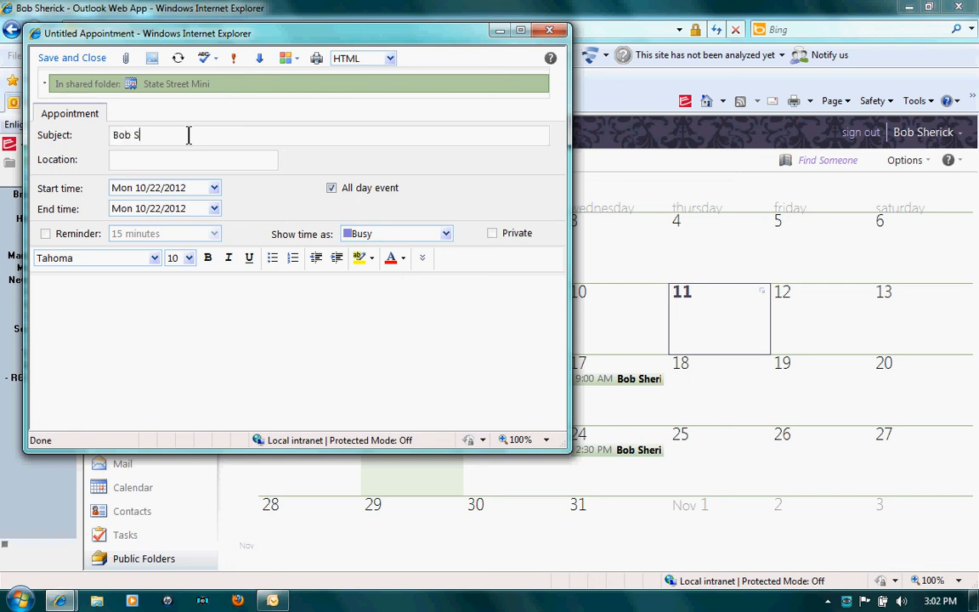
key(Tab)
text(State Street)
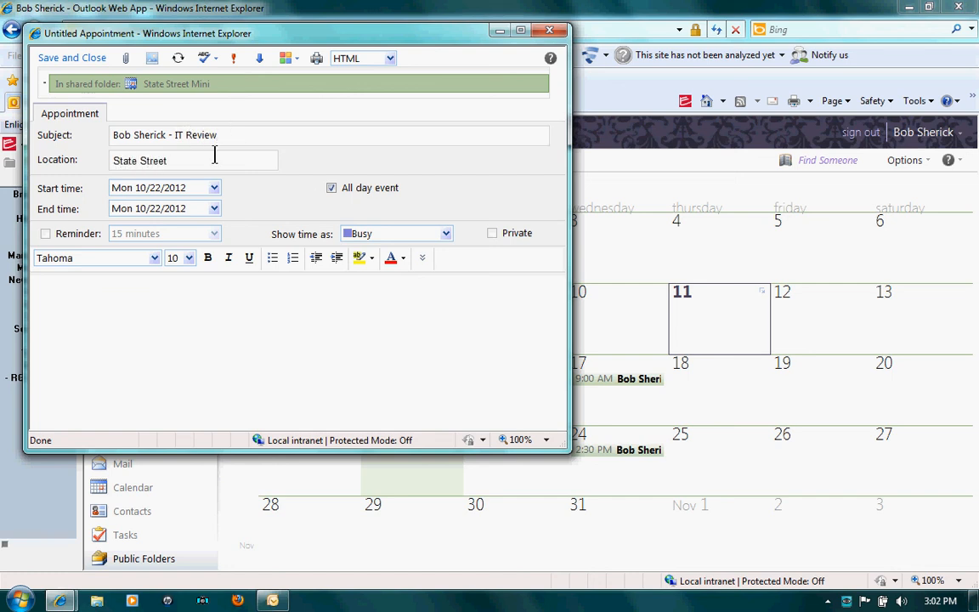
Turn off all-day, set the time to 3:00–5:00 PM, and save the appointment.
click(331, 188)
click(308, 188)
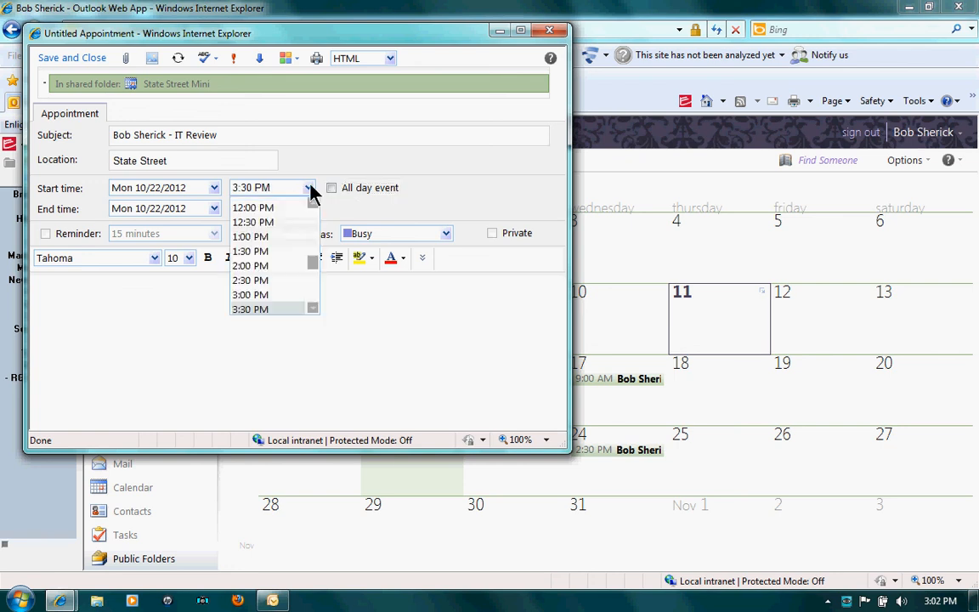
click(274, 291)
click(307, 208)
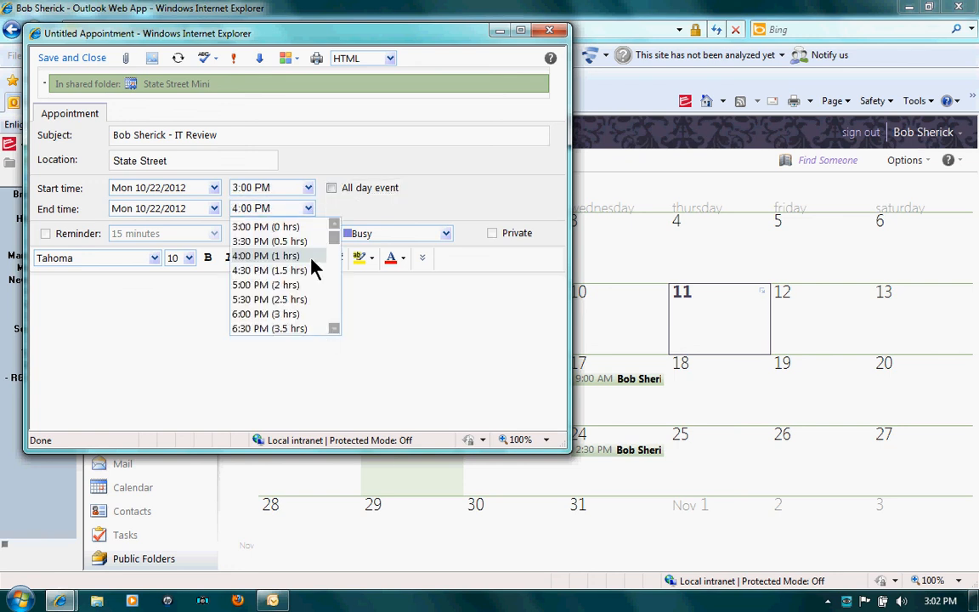
click(335, 328)
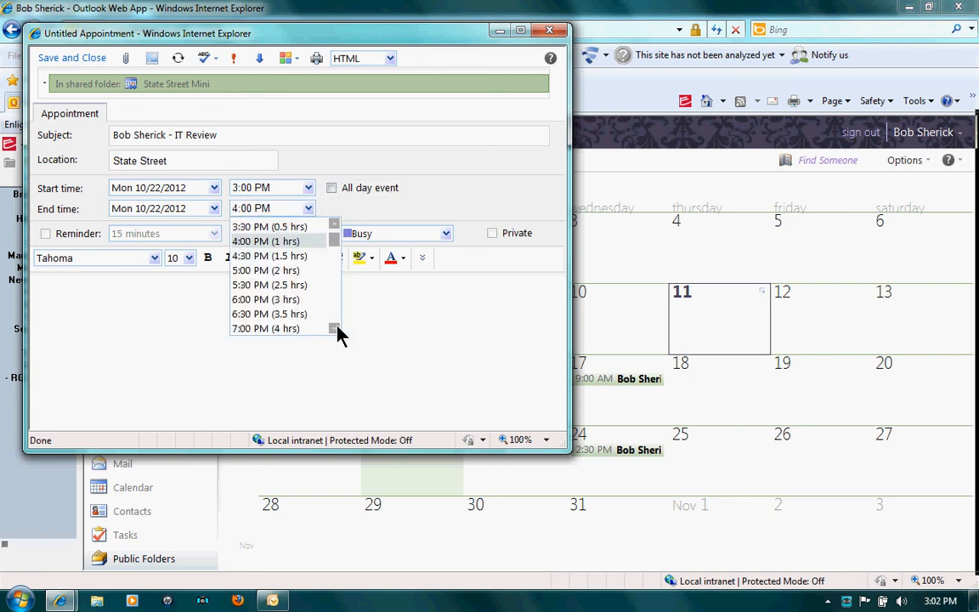
click(287, 272)
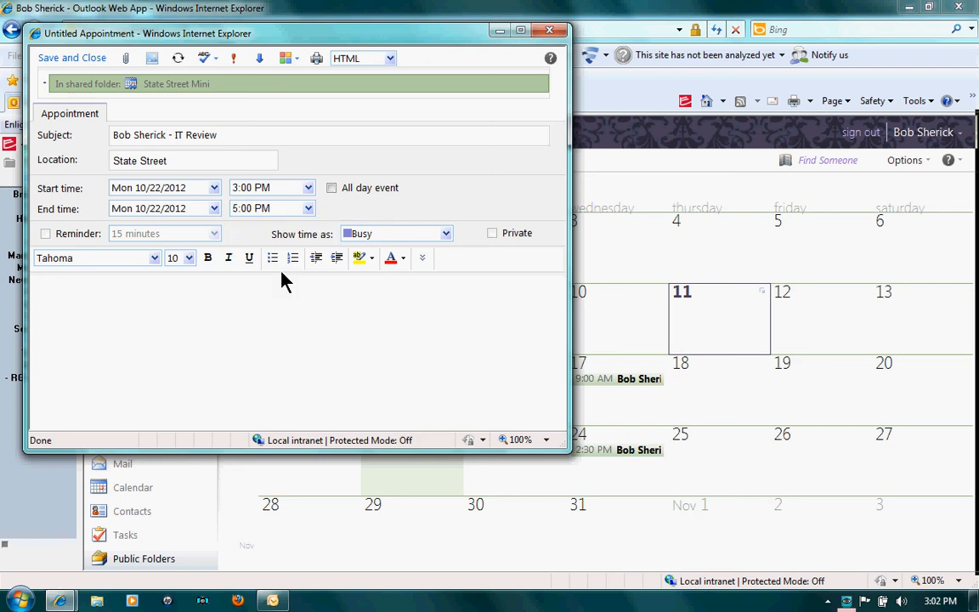
click(93, 60)
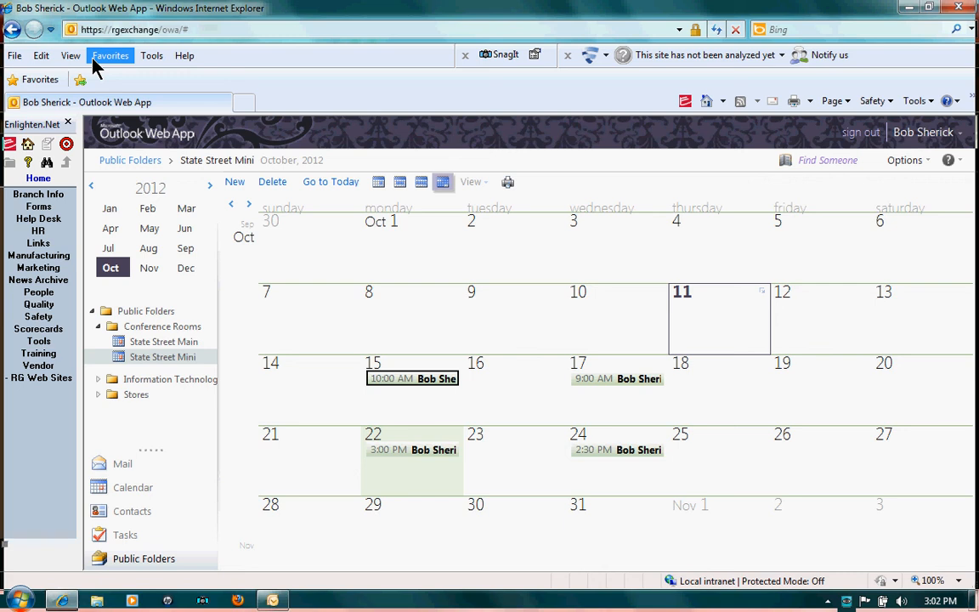
Return to desktop Outlook to confirm the 3:00 PM booking on October 22 appears.
click(272, 600)
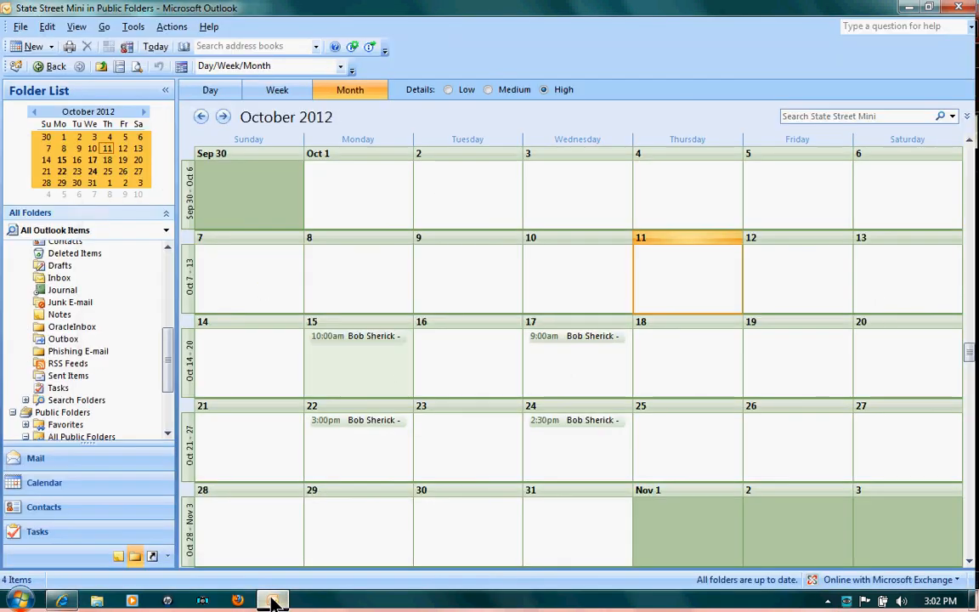